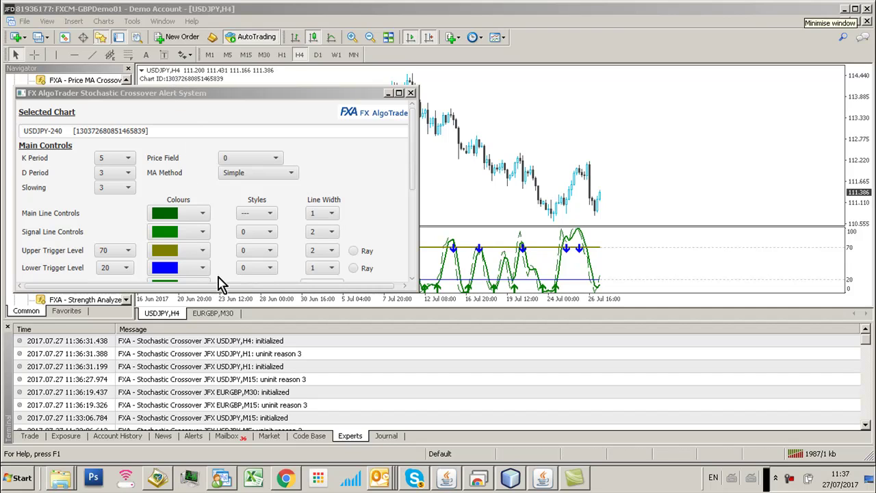
Back on the USDJPY H4 chart, set the stochastic to K Period 10, D Period 6, Slowing 6.
left_click(219, 313)
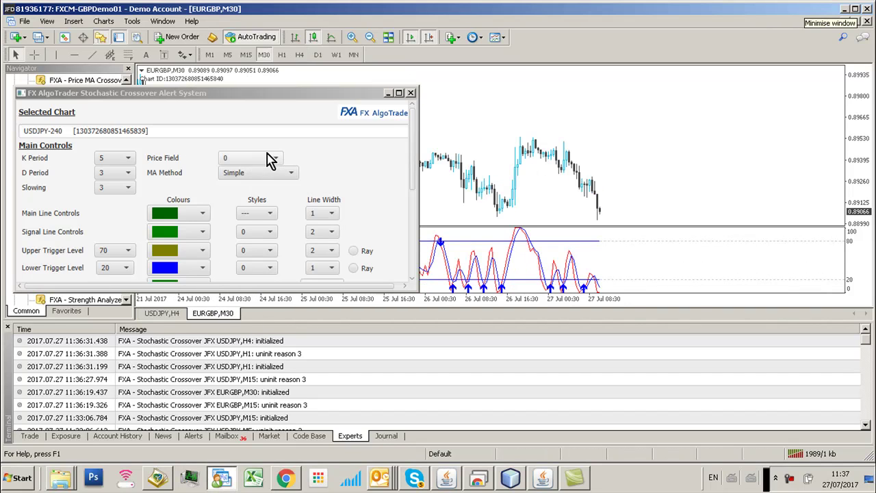
left_click(165, 313)
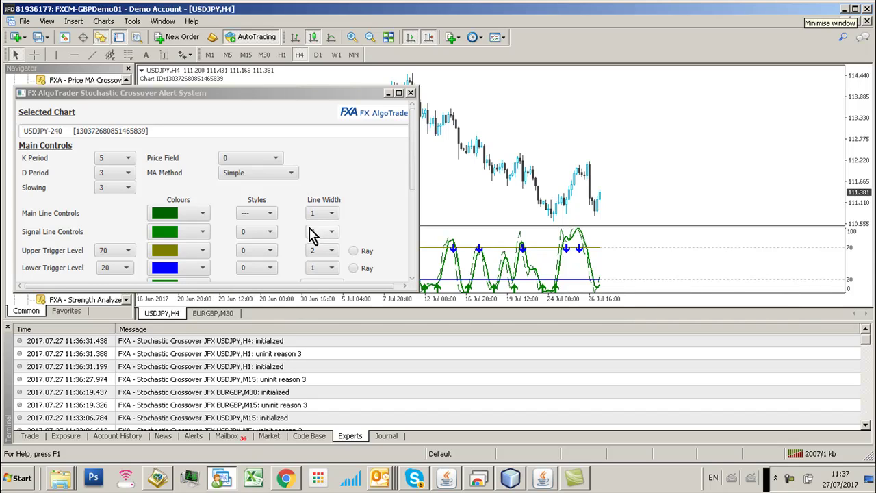
left_click(119, 159)
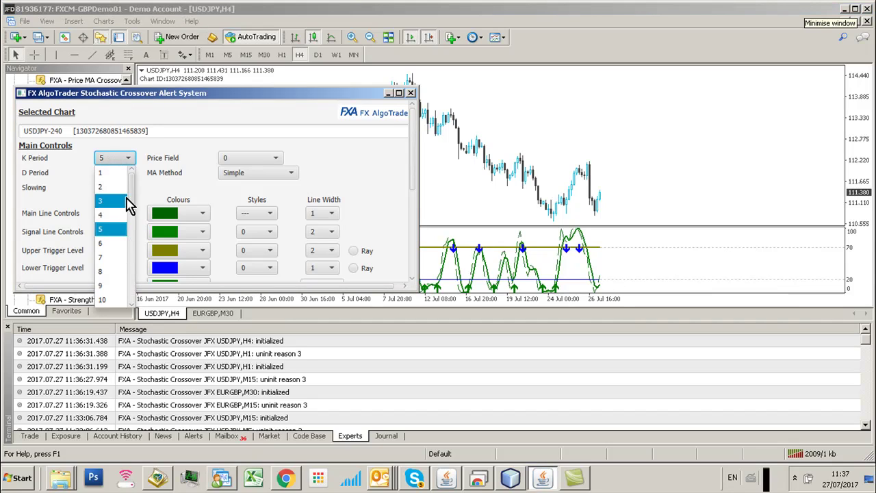
scroll(132, 205, "down", 2)
left_click(110, 189)
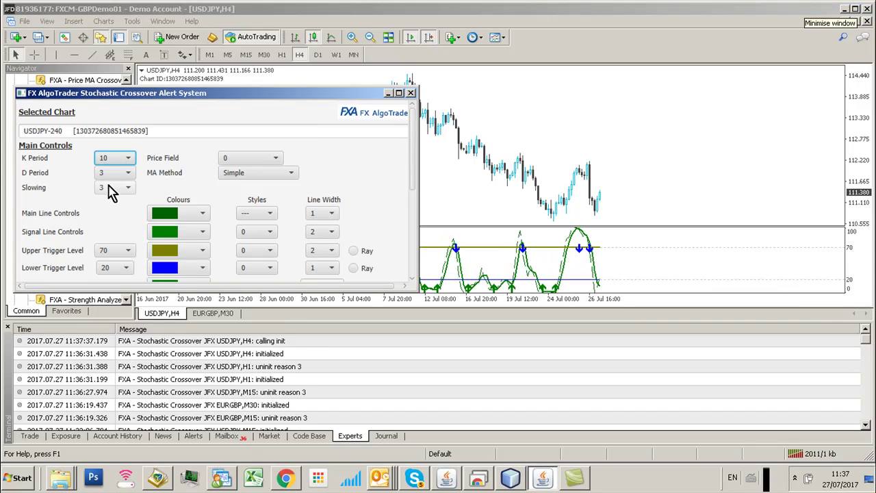
left_click(107, 172)
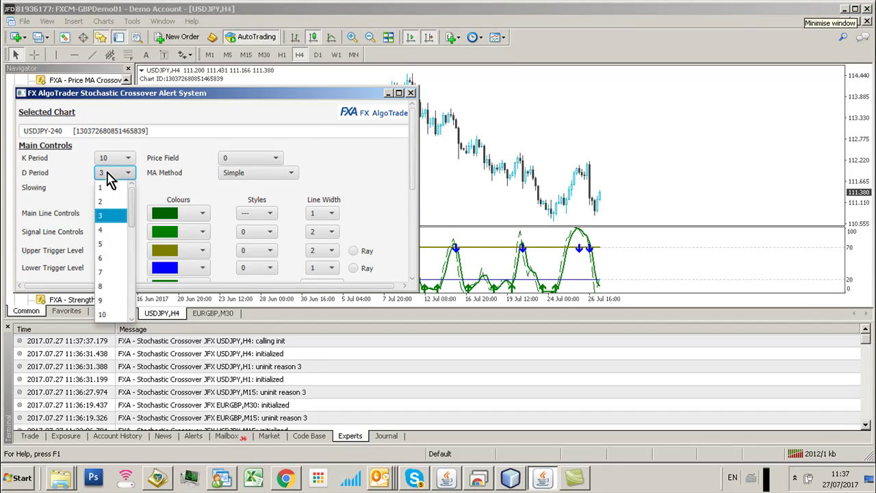
left_click(113, 258)
left_click(112, 188)
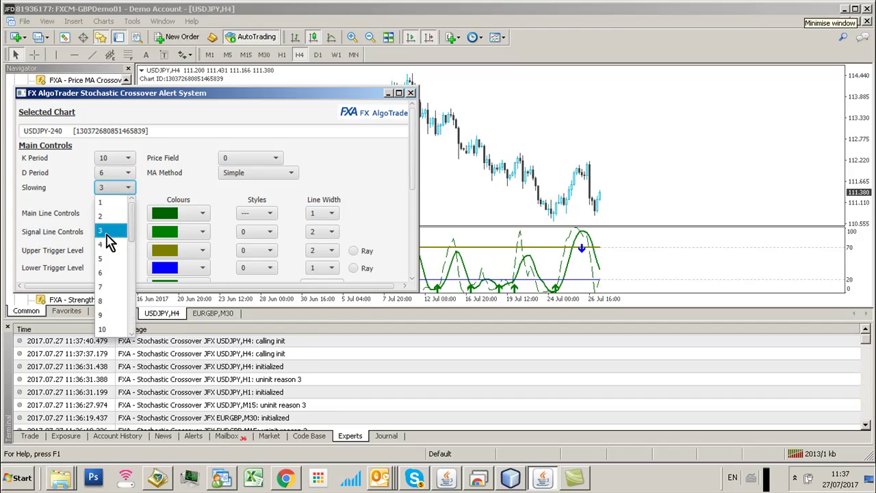
left_click(112, 274)
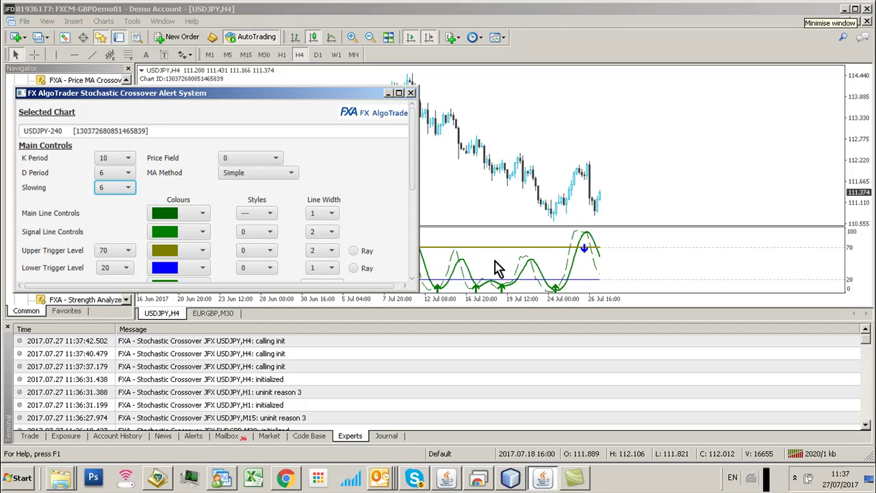
right_click(465, 282)
left_click(483, 223)
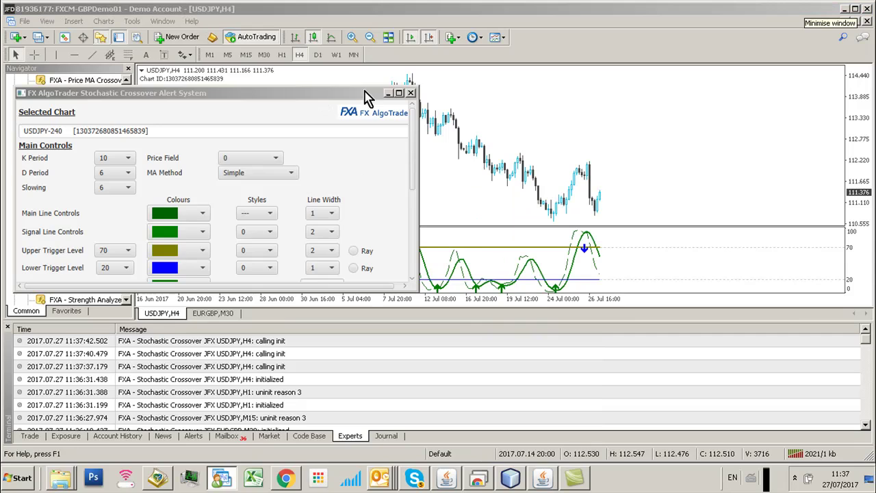
left_click(388, 93)
left_click(209, 172)
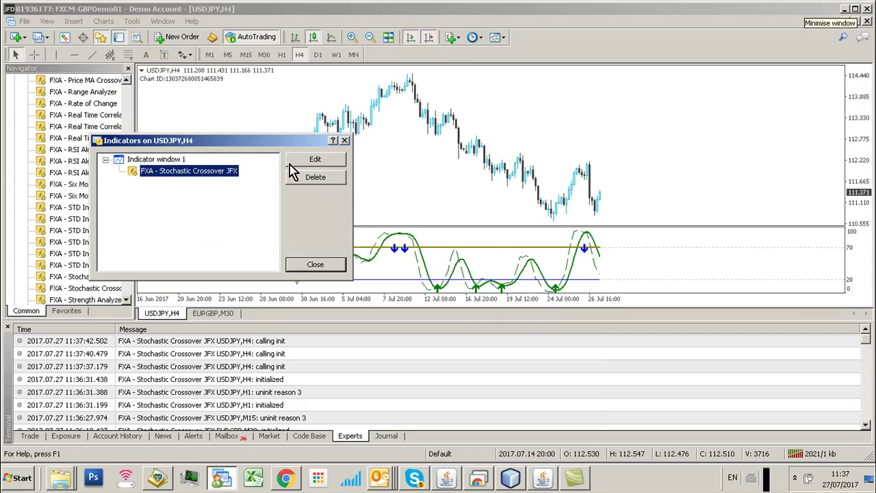
left_click(301, 161)
left_click(118, 85)
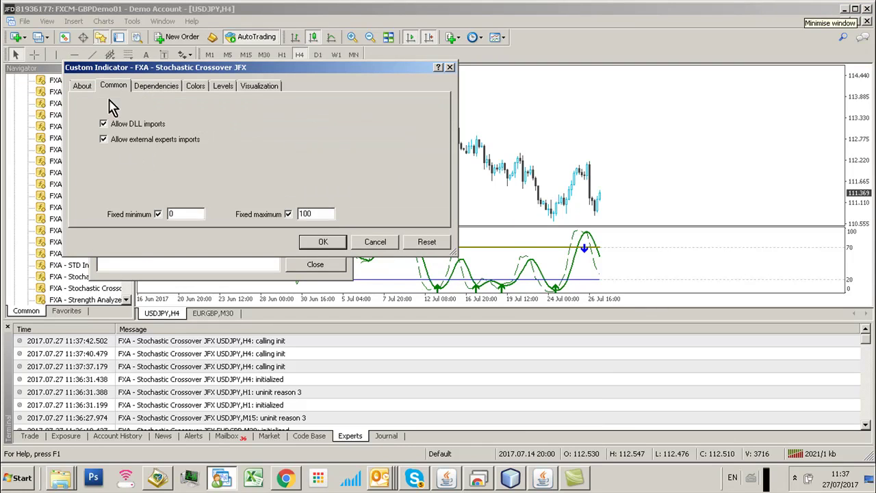
left_click(155, 87)
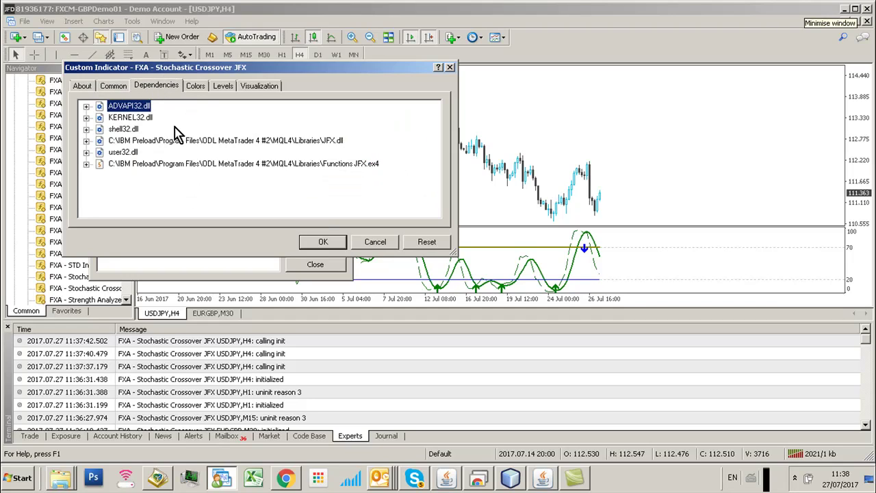
left_click(114, 86)
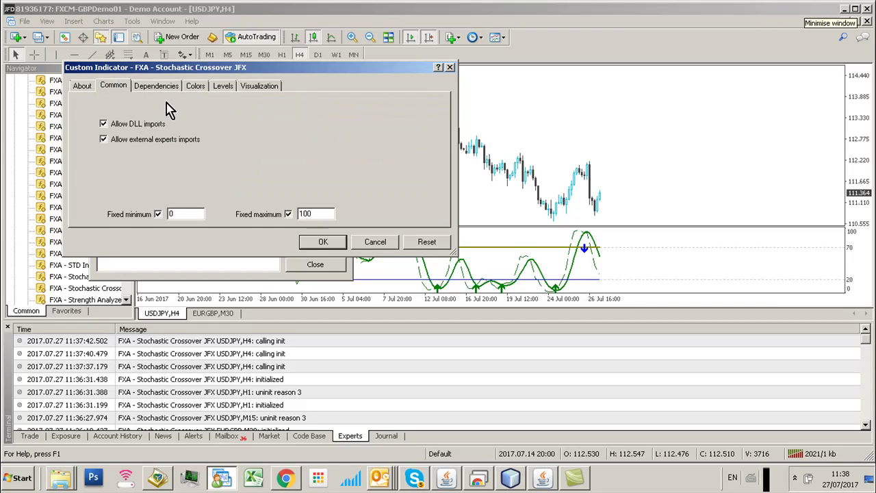
left_click(376, 244)
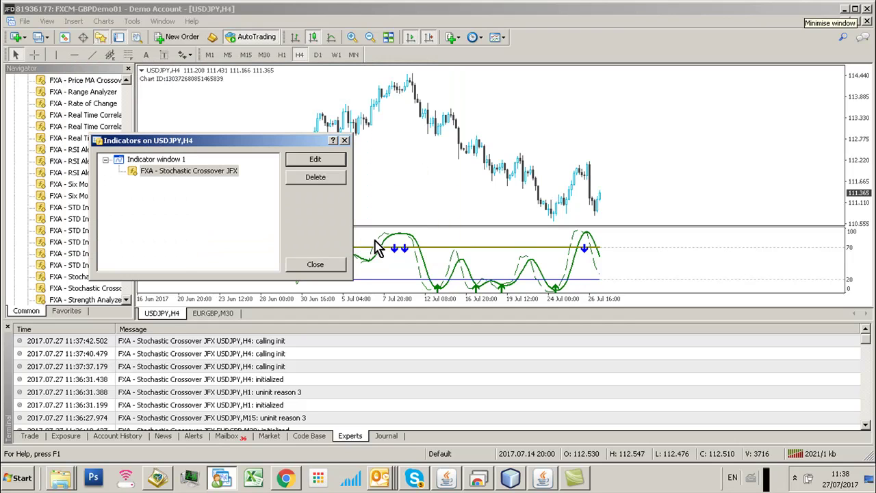
left_click(331, 265)
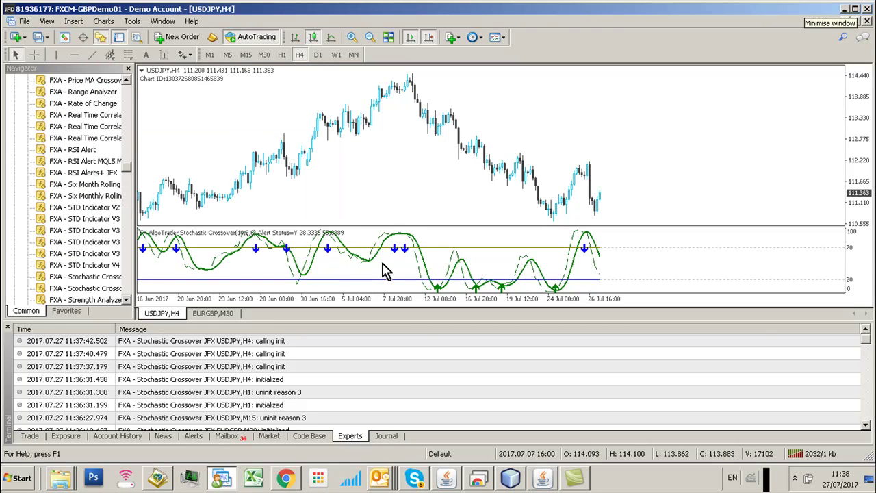
In Main Line Controls, give the main stochastic line Olive colour, solid style and width 4.
left_click(552, 483)
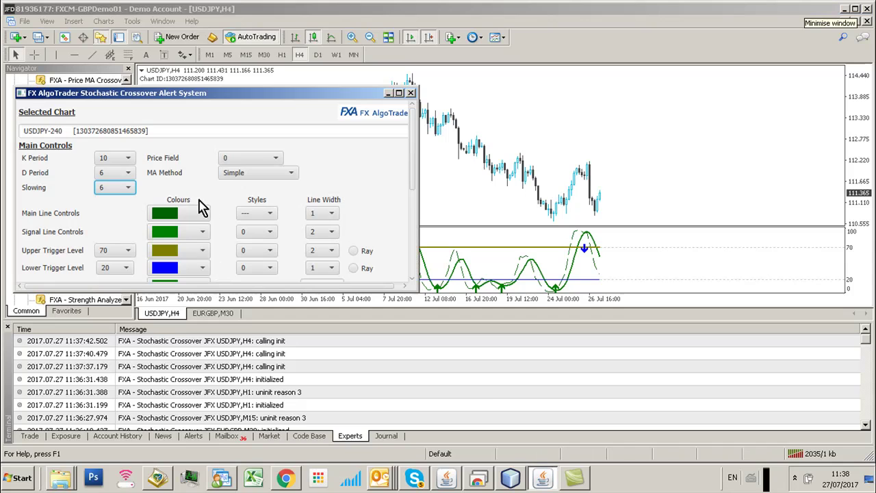
scroll(405, 135, "down", 5)
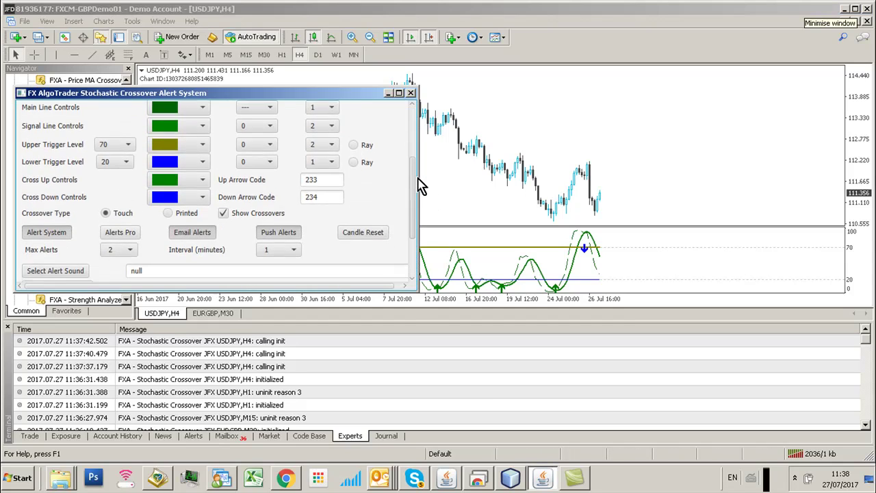
scroll(406, 135, "up", 4)
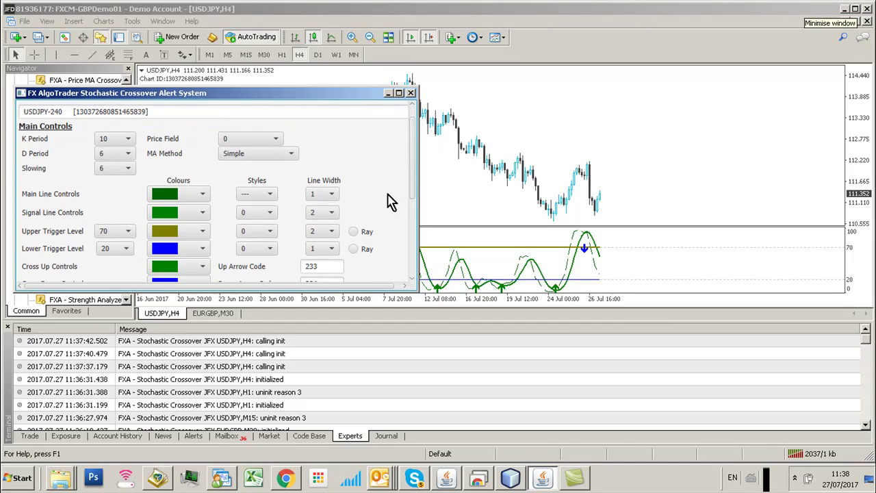
scroll(416, 157, "down", 1)
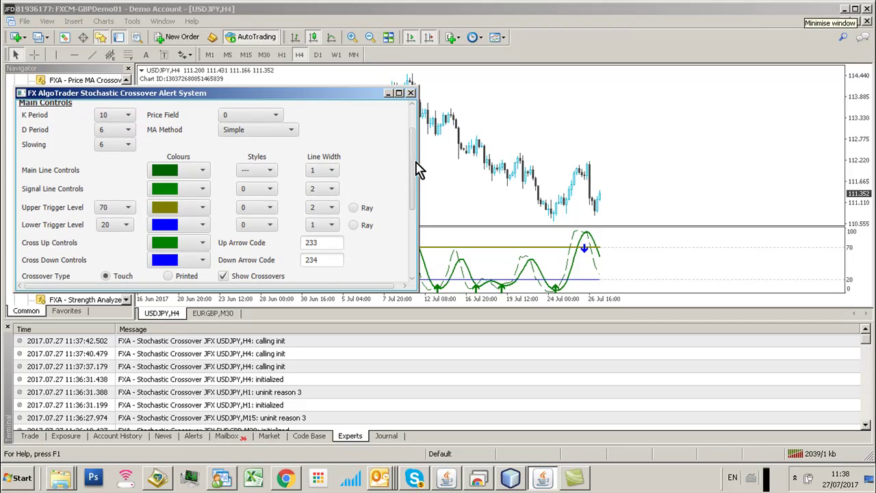
left_click(203, 170)
left_click(194, 228)
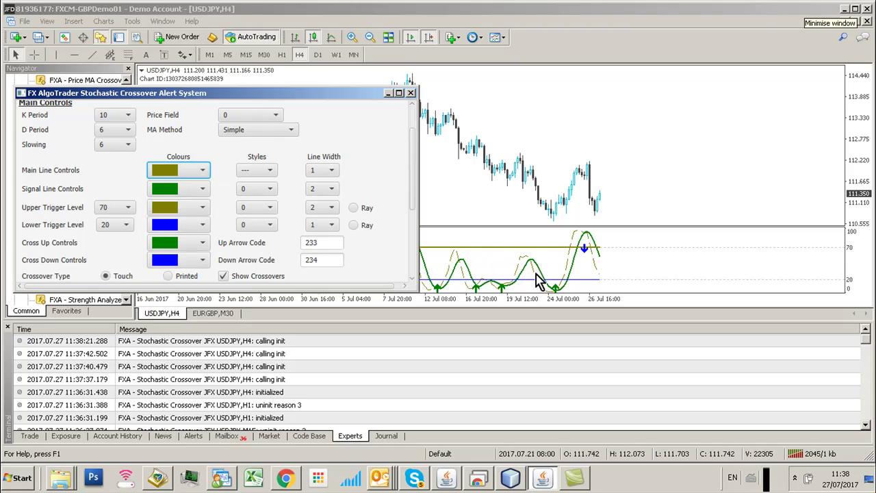
left_click(271, 171)
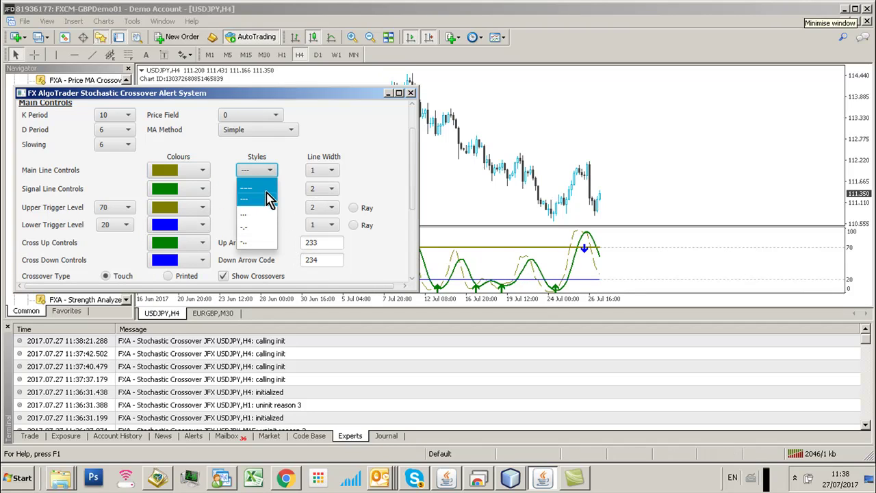
left_click(267, 193)
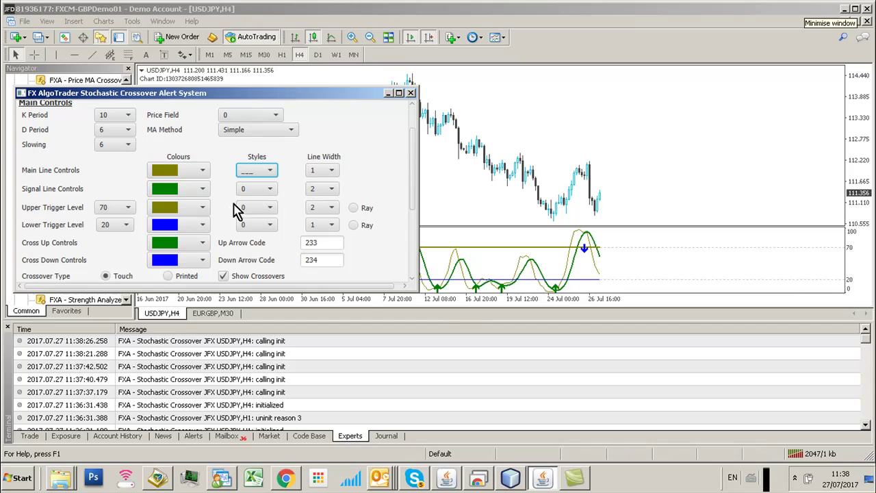
left_click(320, 171)
left_click(317, 229)
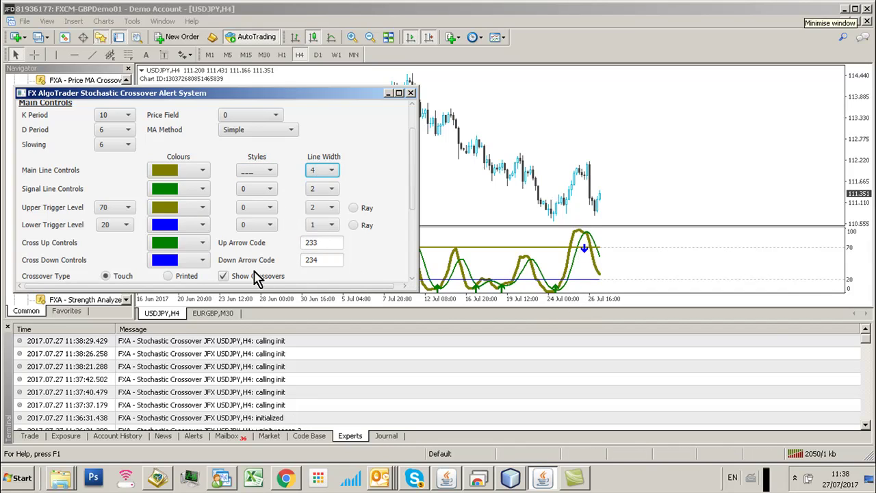
Make the down-cross arrows black and set the trigger levels to upper 90 and lower 10.
scroll(404, 205, "down", 3)
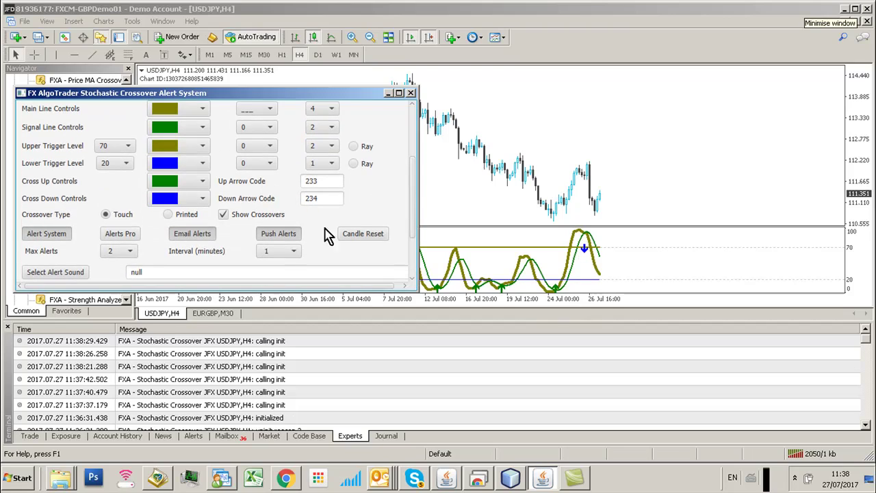
left_click(189, 201)
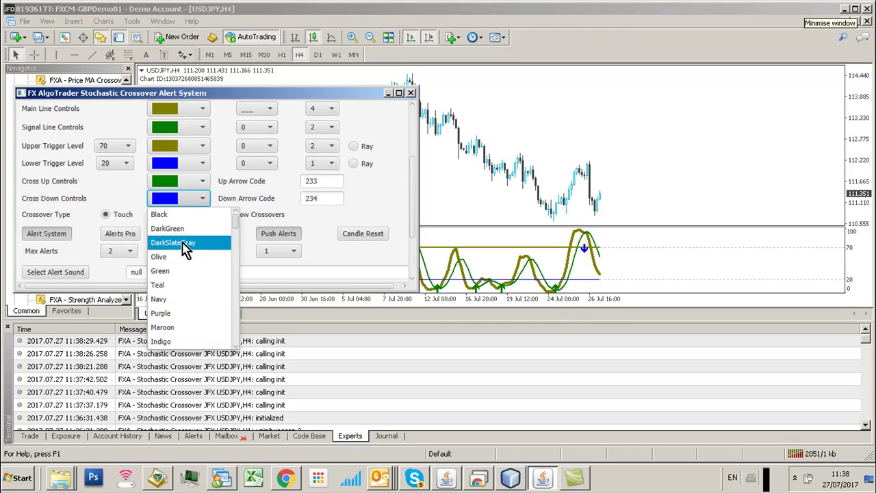
left_click(192, 215)
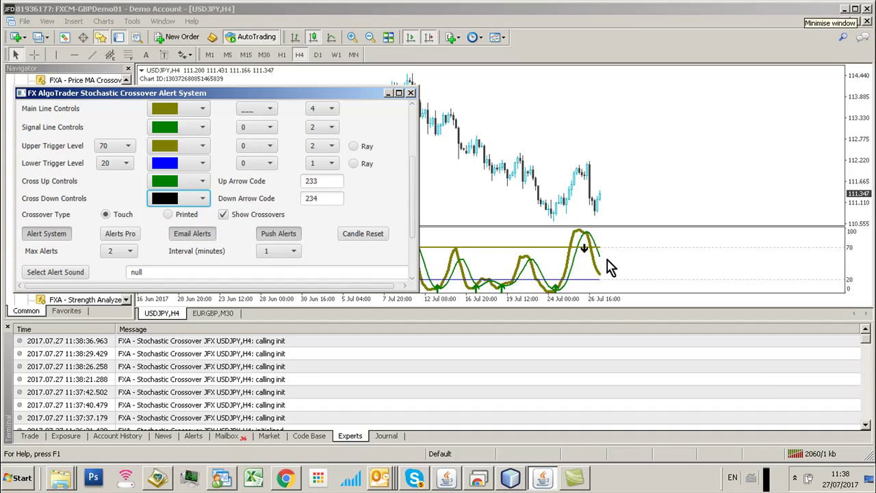
left_click(125, 146)
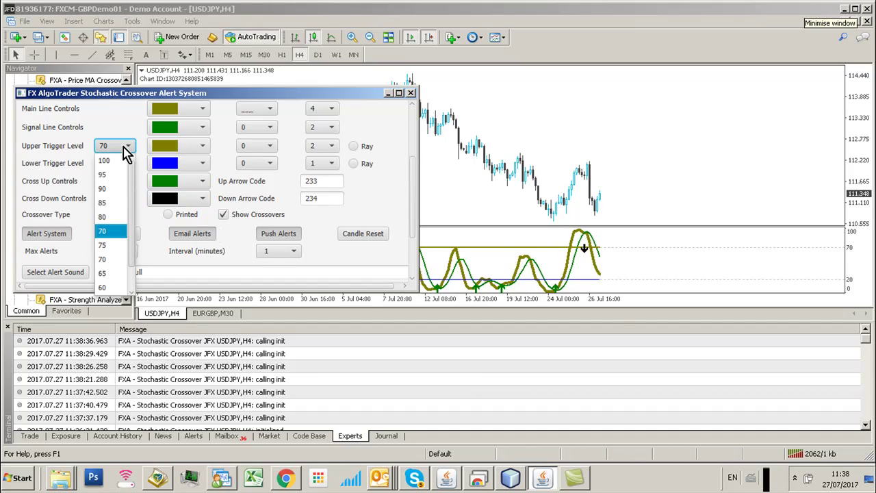
left_click(111, 189)
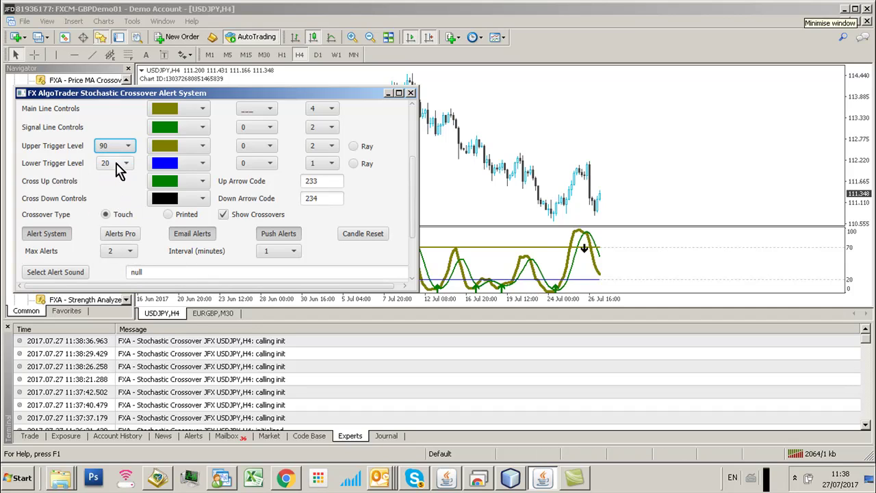
left_click(126, 163)
left_click(110, 290)
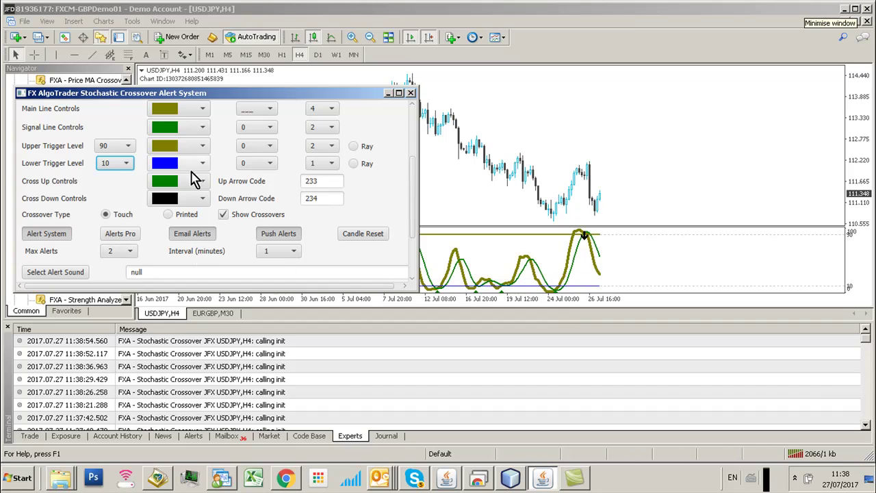
Style the 90 and 10 trigger lines dashed, upper width 1, and extend both as rays.
left_click(267, 146)
left_click(254, 162)
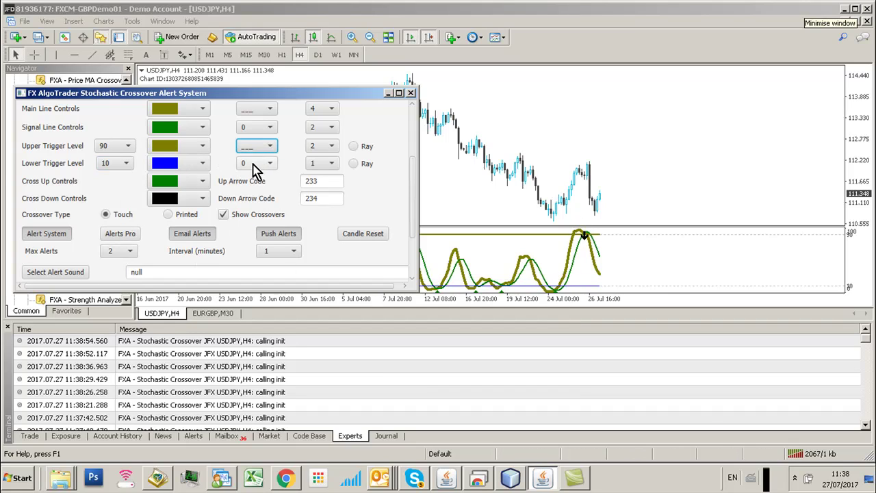
left_click(257, 163)
left_click(257, 192)
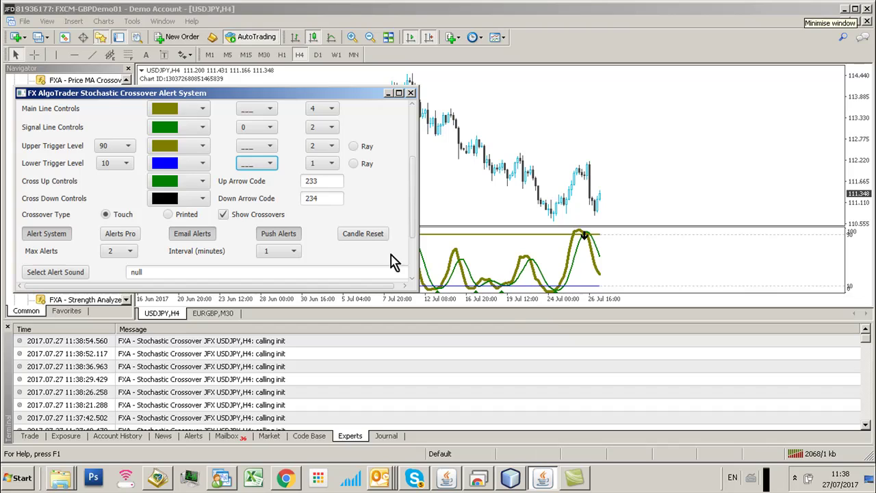
left_click(331, 146)
left_click(322, 155)
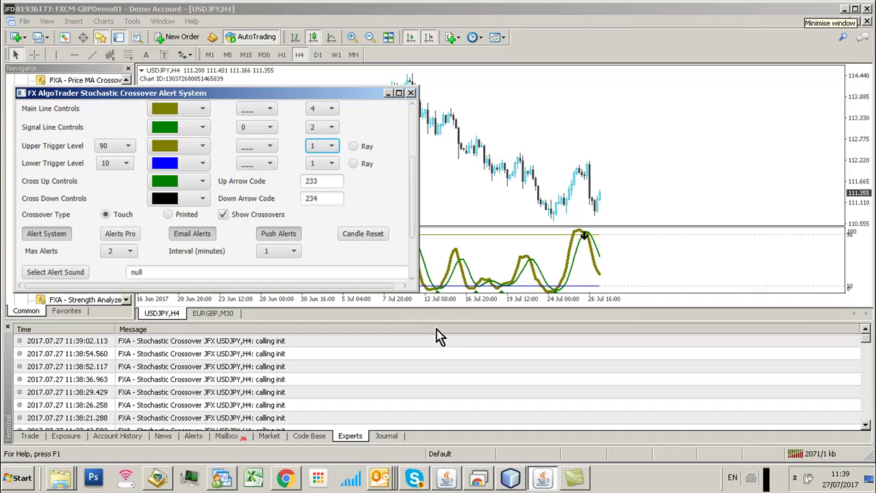
left_click(255, 187)
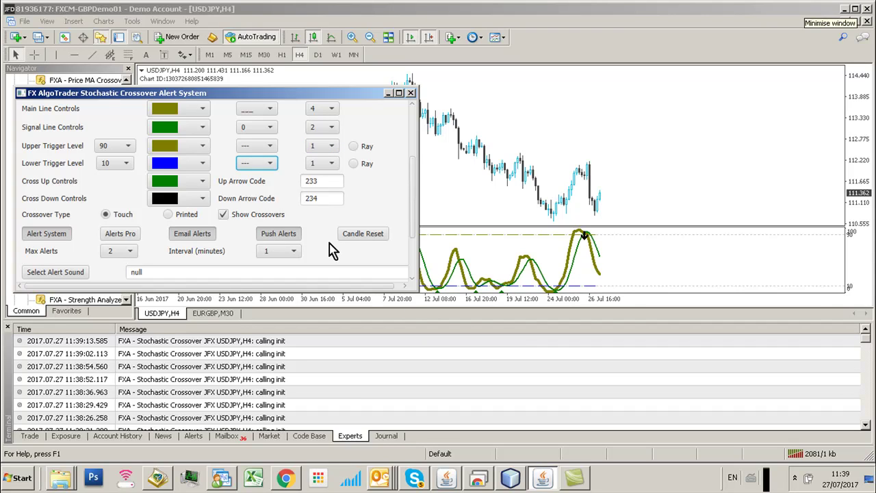
left_click(353, 146)
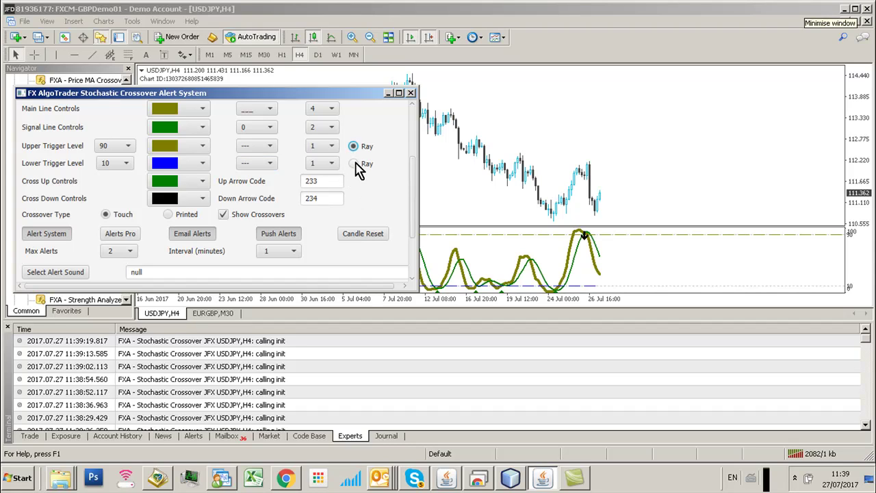
left_click(353, 164)
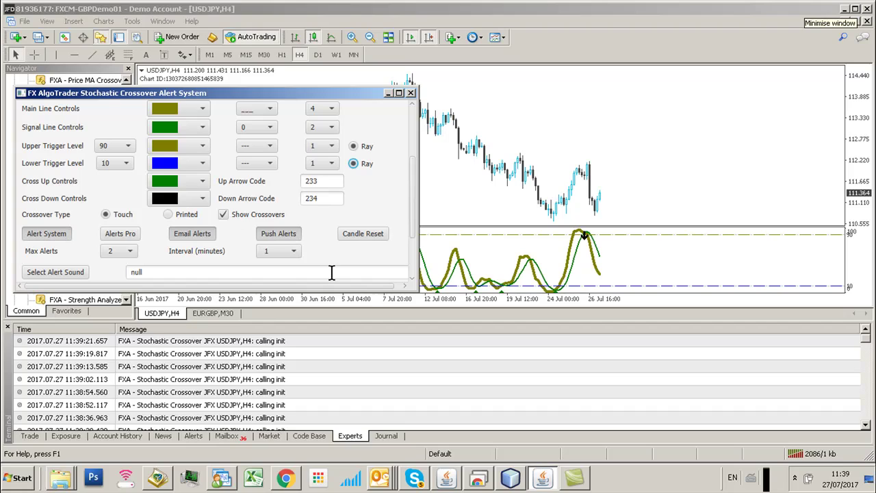
Enable Email Alerts and Push Alerts, confirming Max Alerts 2 and a 1-minute Interval.
left_click(47, 234)
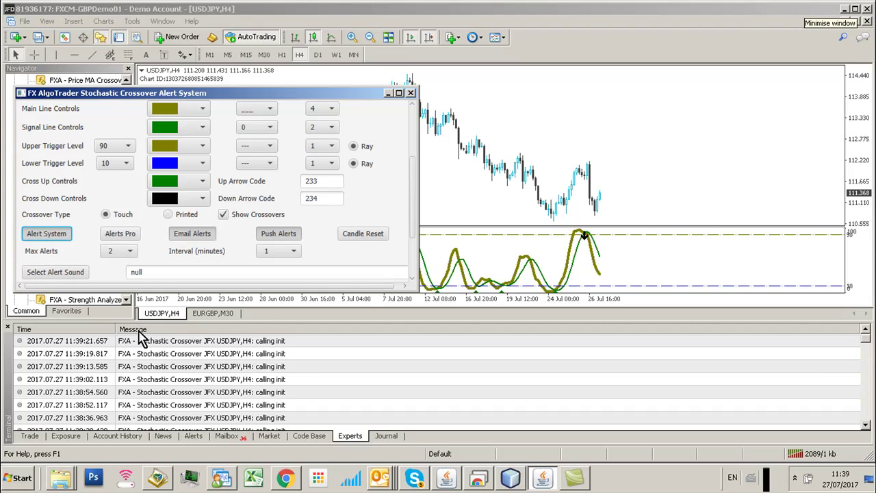
left_click(193, 237)
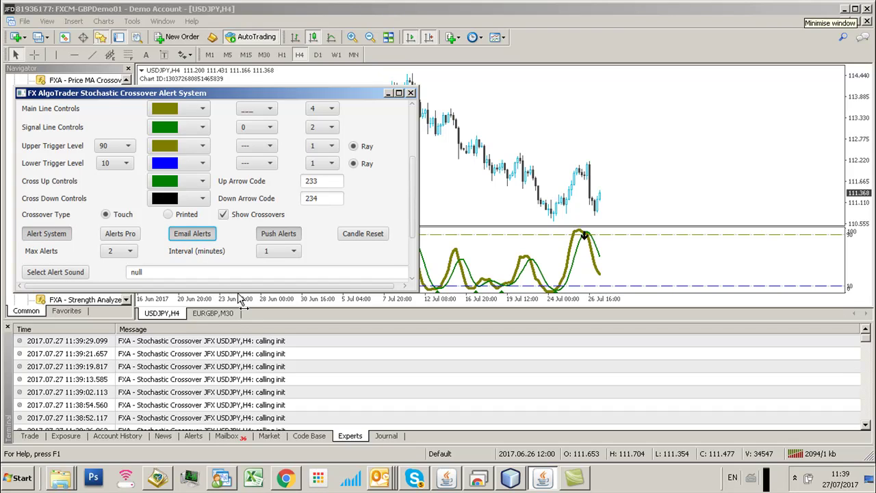
left_click(279, 234)
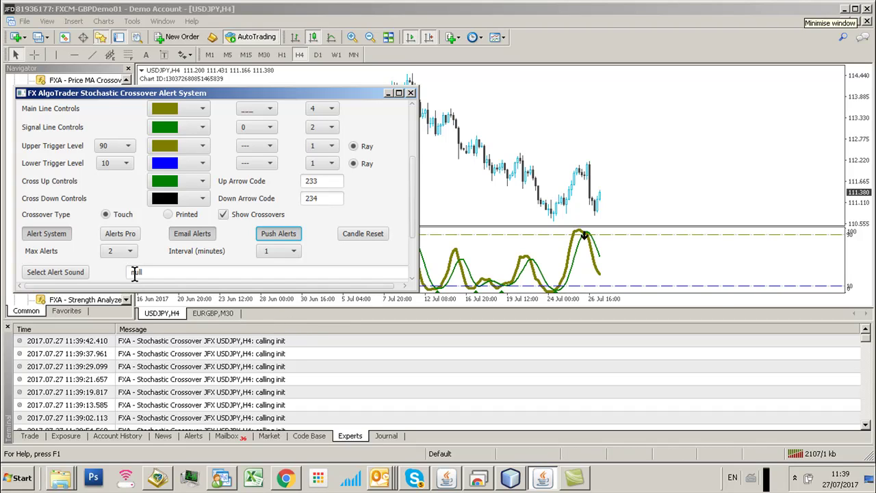
left_click(118, 252)
left_click(117, 279)
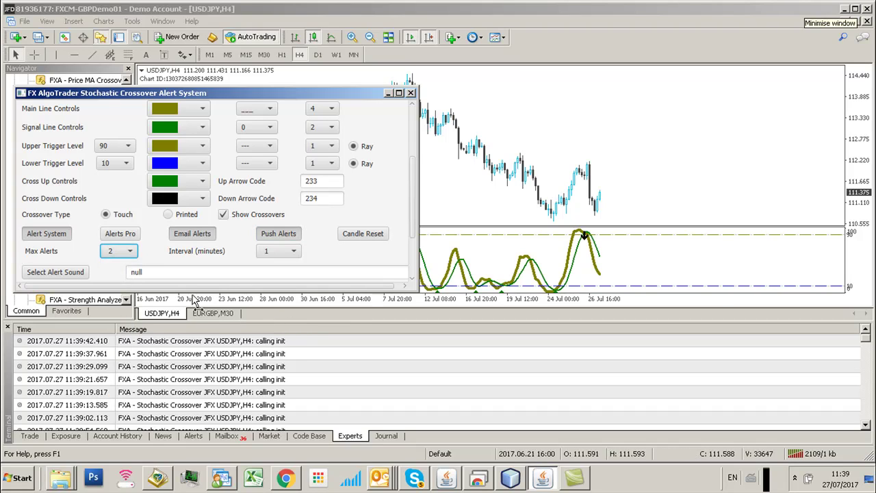
left_click(261, 258)
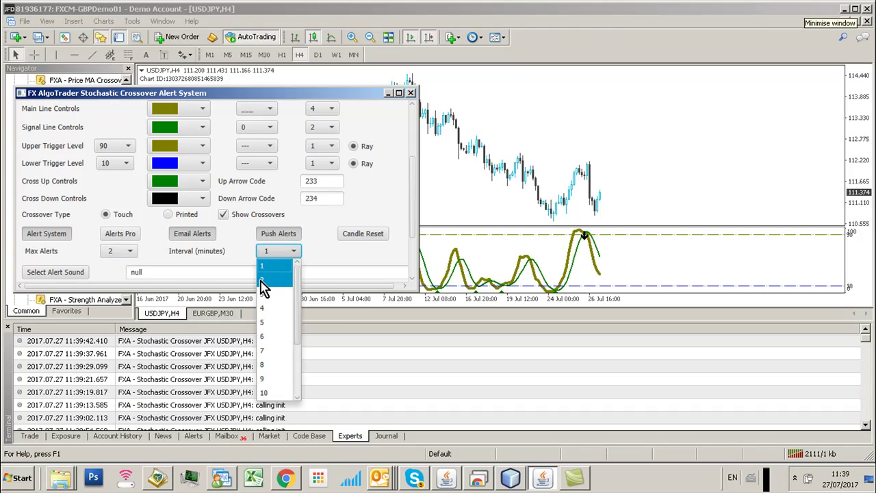
left_click(262, 266)
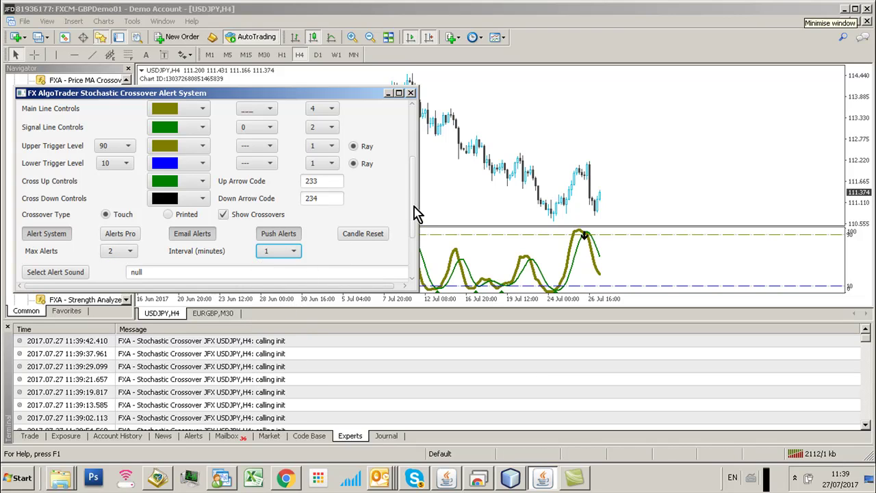
scroll(414, 209, "down", 3)
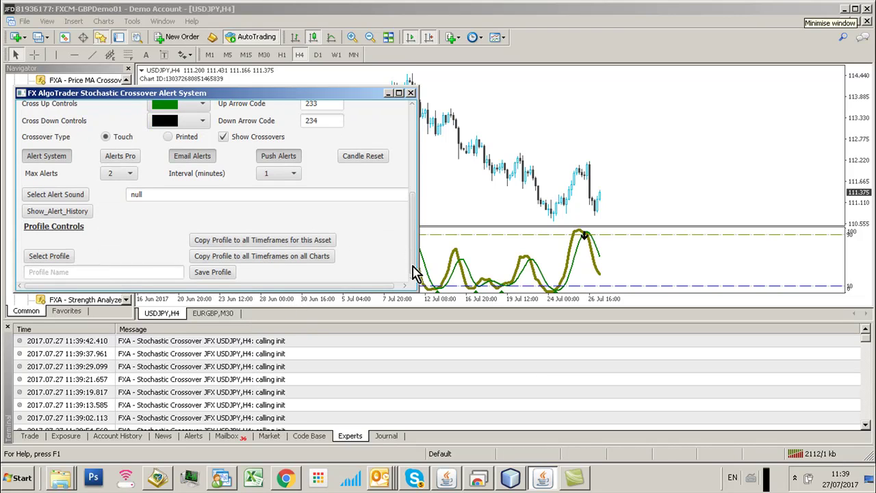
left_click(53, 197)
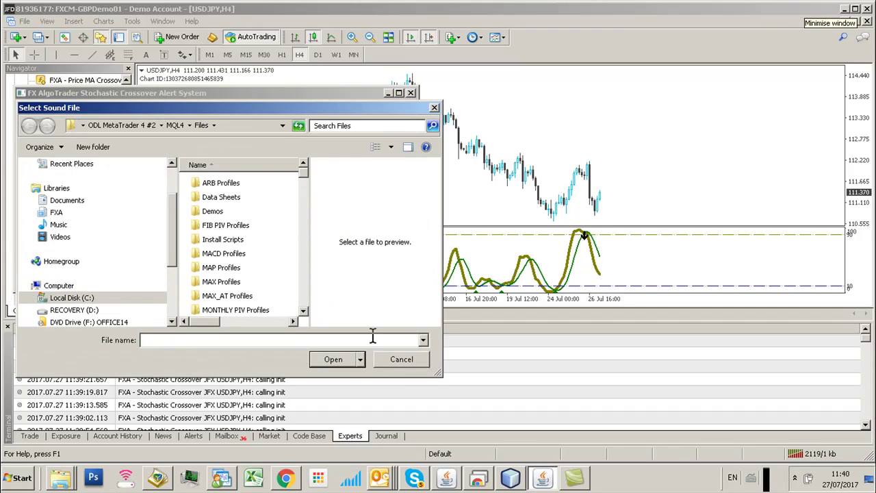
left_click(402, 358)
left_click(57, 211)
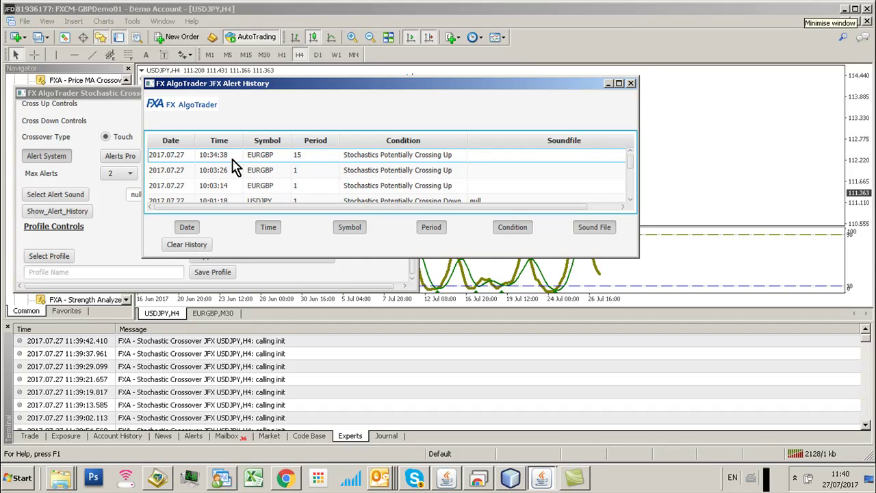
left_click(630, 85)
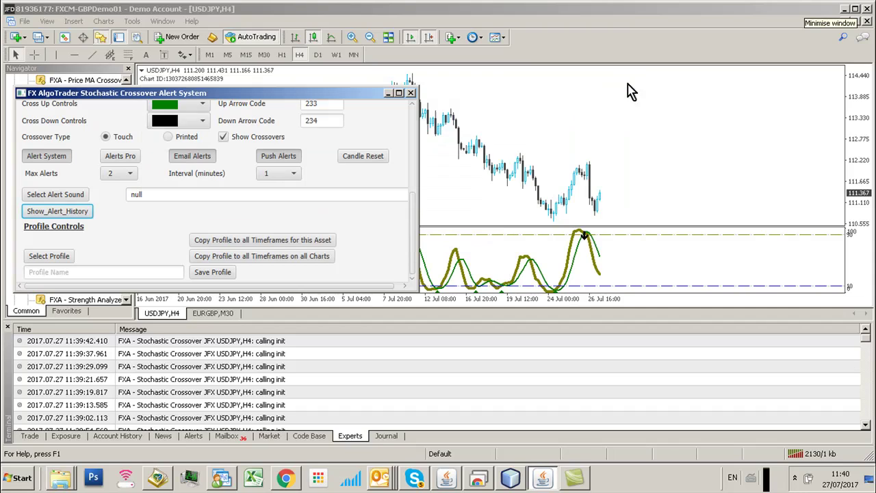
Switch the USDJPY and EURGBP charts to M15 and set EURGBP's Crossover Type to Printed.
left_click(245, 54)
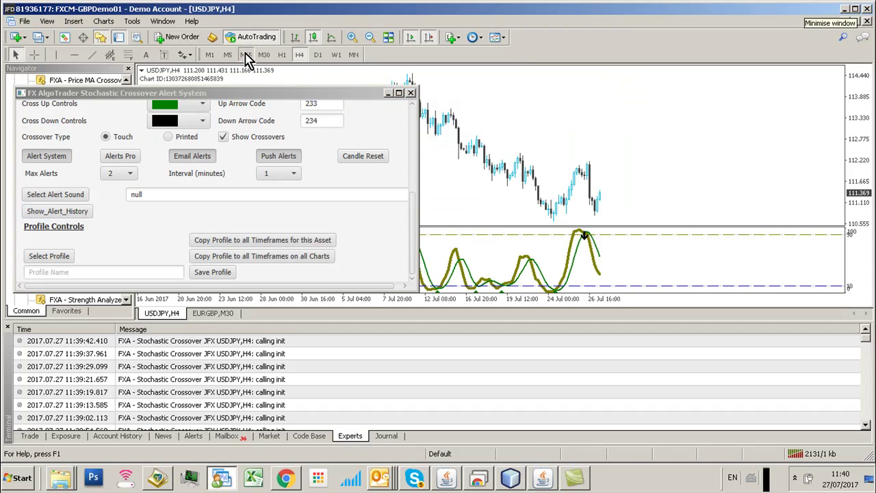
left_click(218, 314)
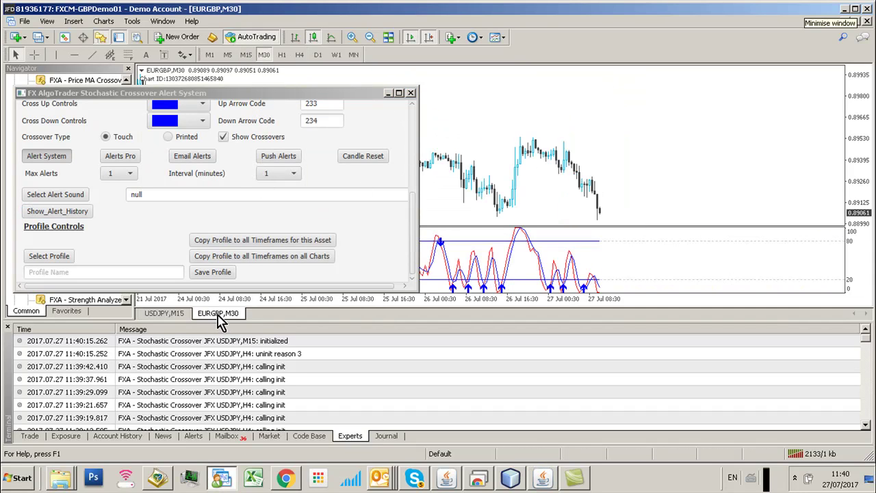
left_click(245, 54)
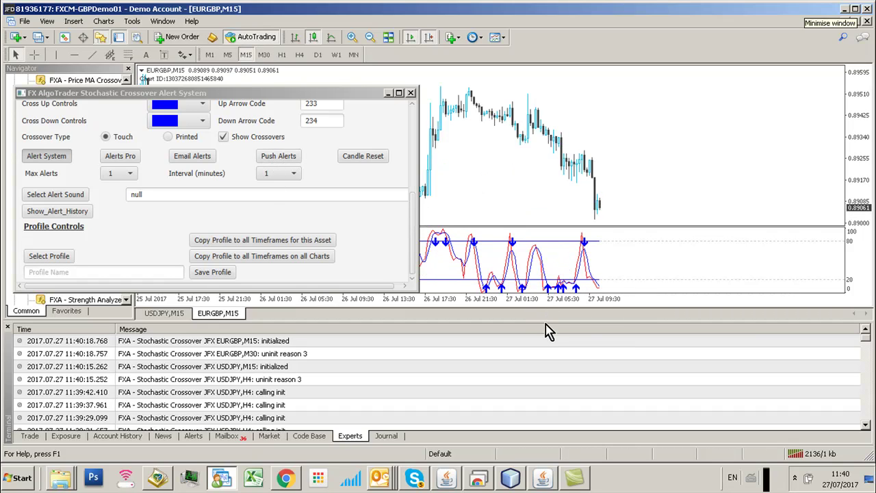
mouse_move(598, 291)
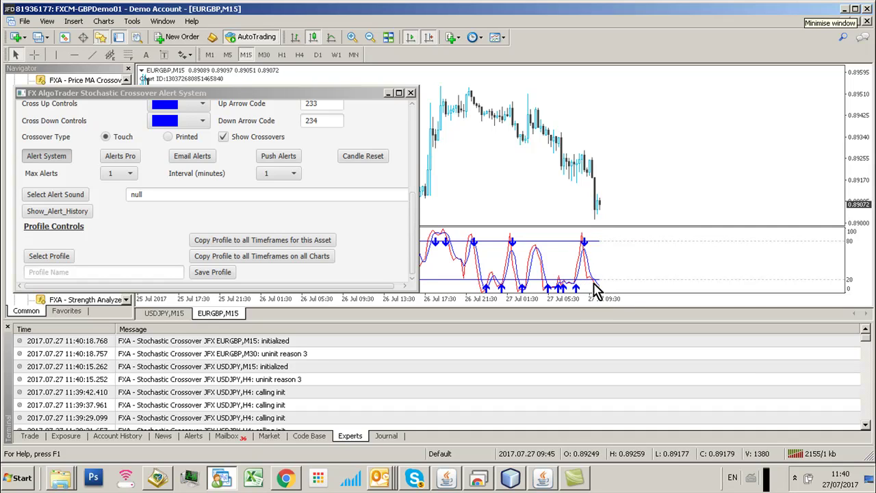
left_click(168, 137)
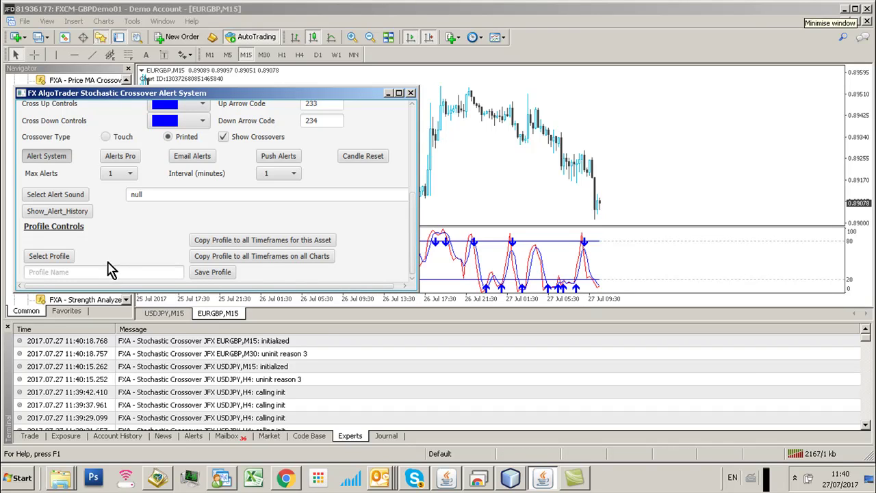
Return the USDJPY chart to H4 and save the panel settings as profile 'sto h4'.
left_click(165, 315)
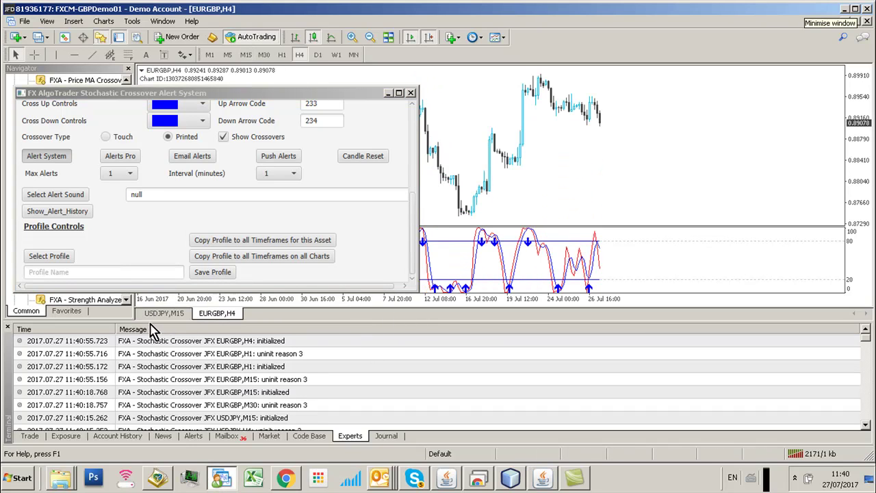
left_click(155, 314)
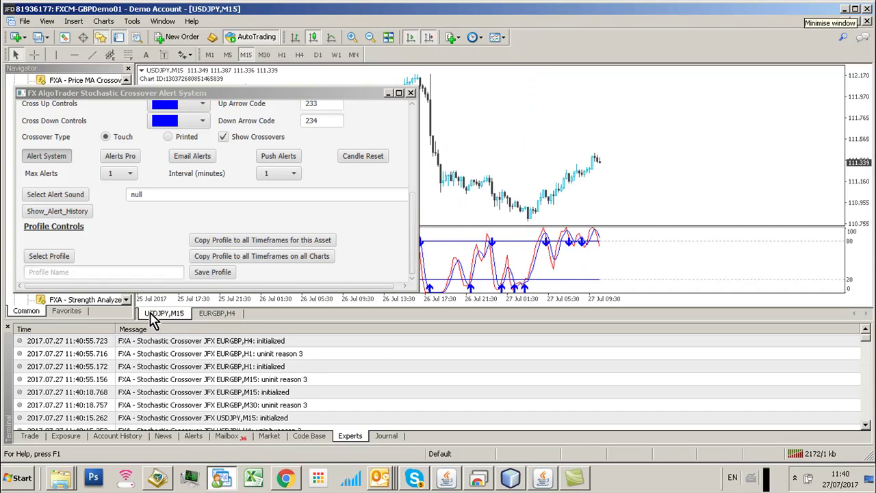
left_click(297, 54)
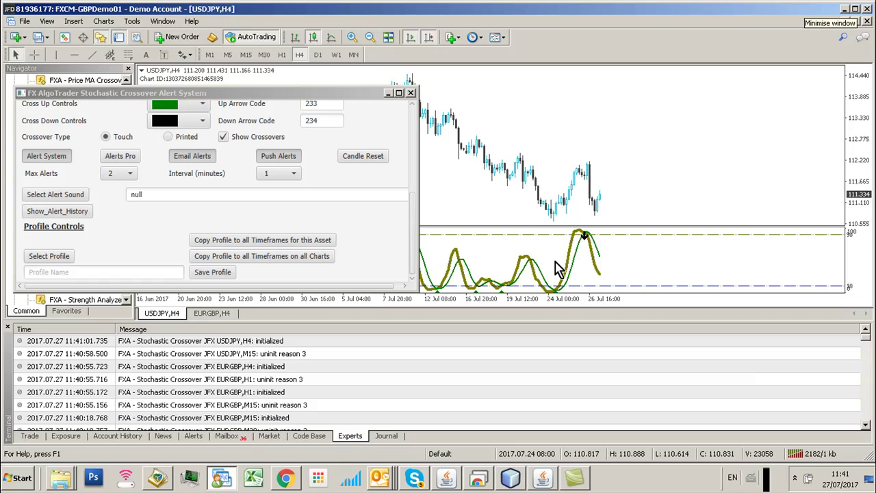
left_click(70, 272)
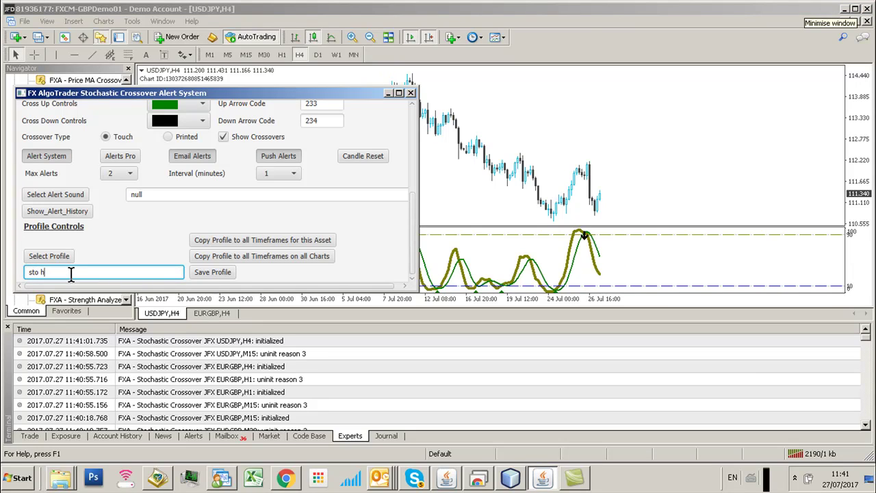
left_click(211, 272)
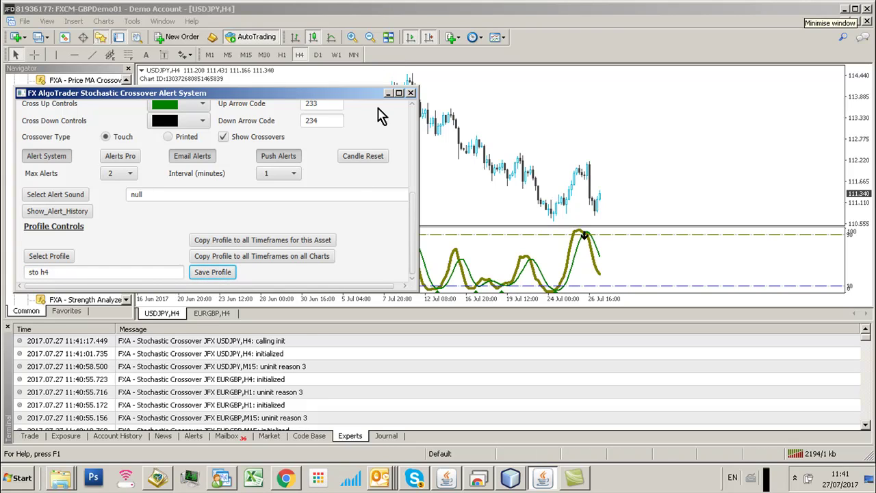
Switch USDJPY to M15 and load 'sto h4' from the STOCH Profiles folder.
left_click(245, 55)
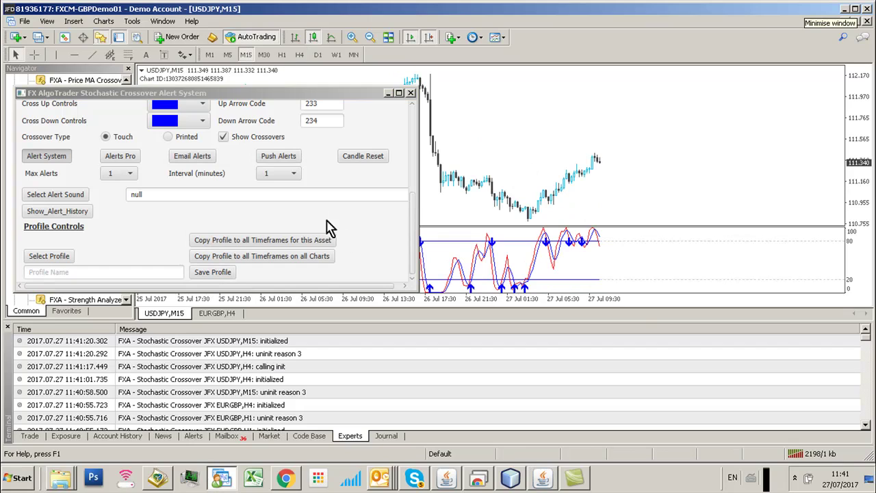
left_click(58, 258)
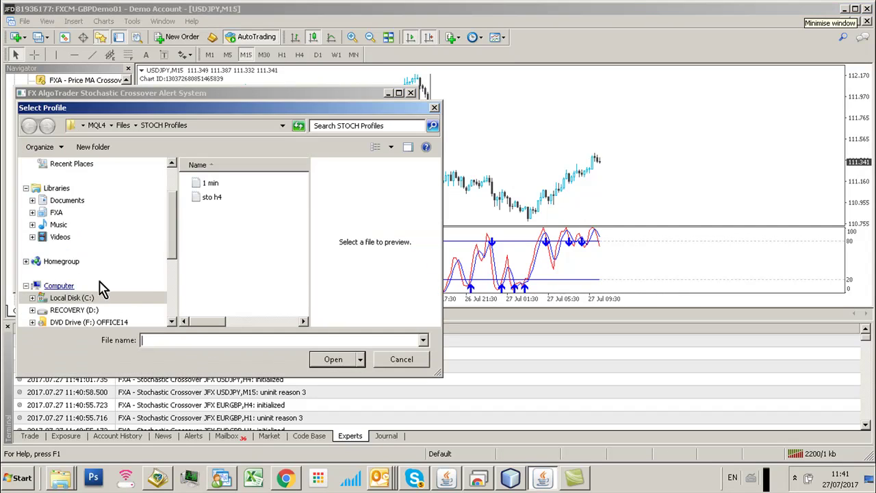
left_click(211, 197)
left_click(324, 361)
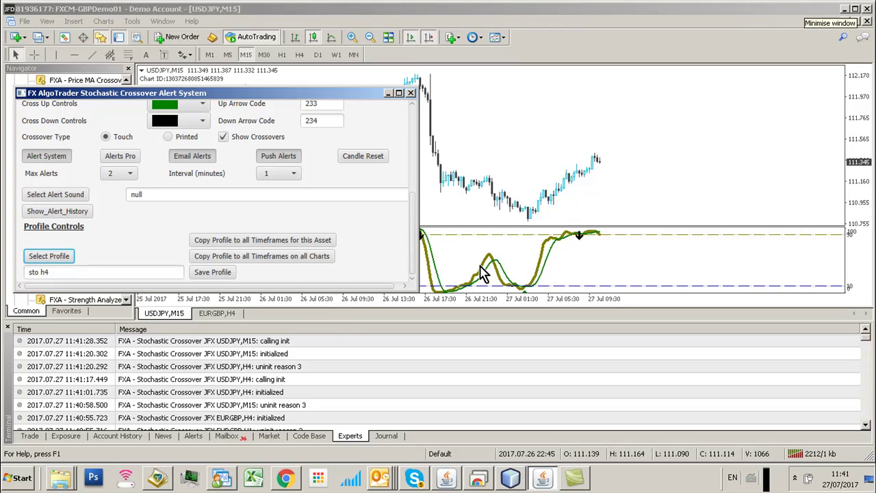
Step the USDJPY chart through M30 and H1, finishing back on H4.
left_click(264, 55)
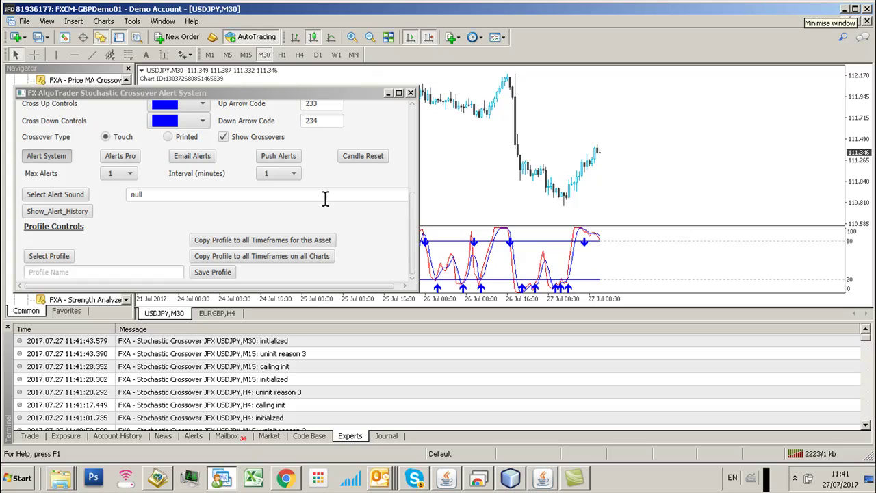
left_click(282, 54)
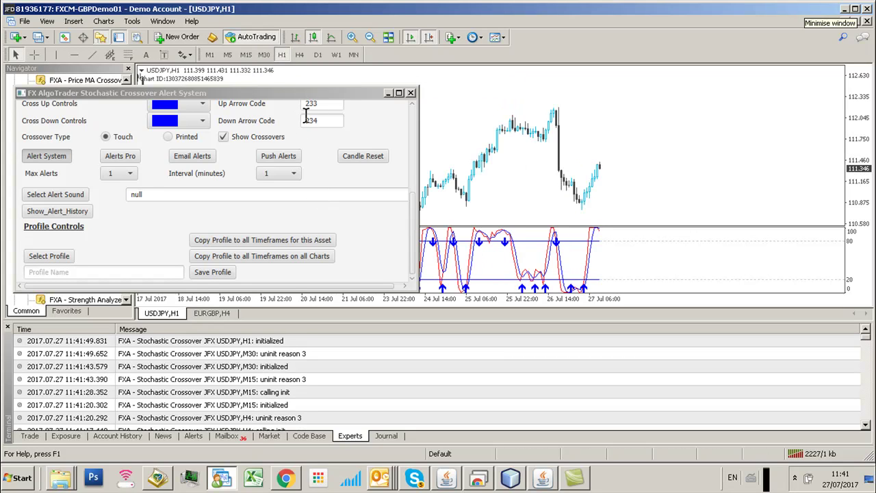
left_click(299, 55)
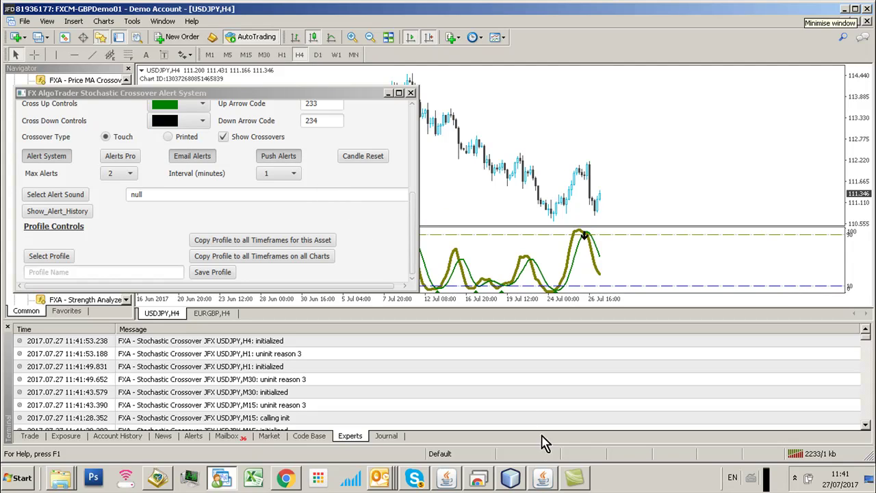
left_click(577, 479)
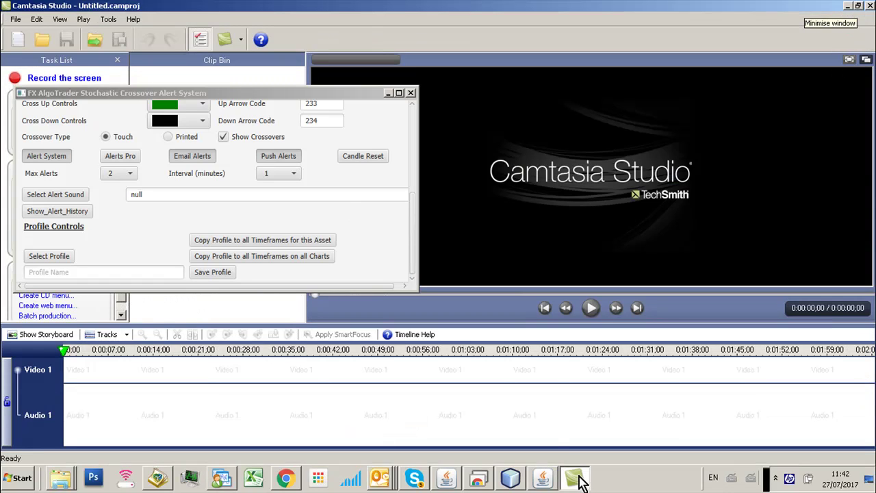